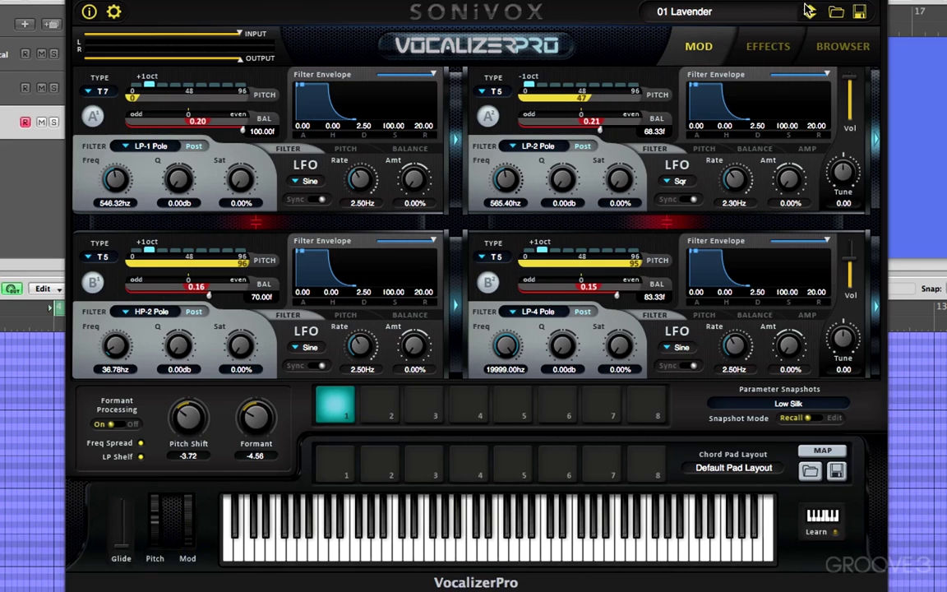
# - Browse the preset library, then audition snapshots on pads 2 (Calming Darkness), 3 and 4 (Wavy Chorale)
pyautogui.click(807, 45)
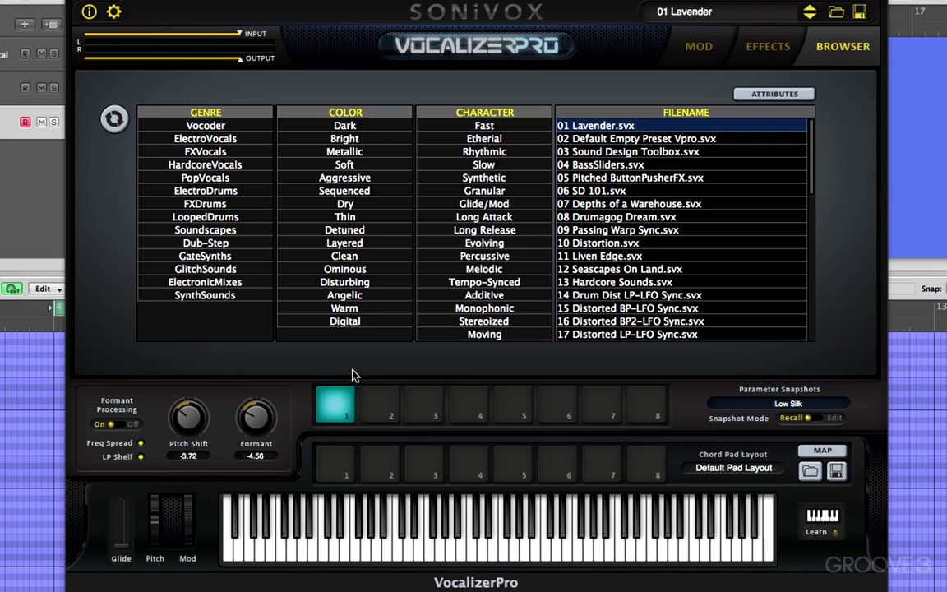
pyautogui.click(668, 47)
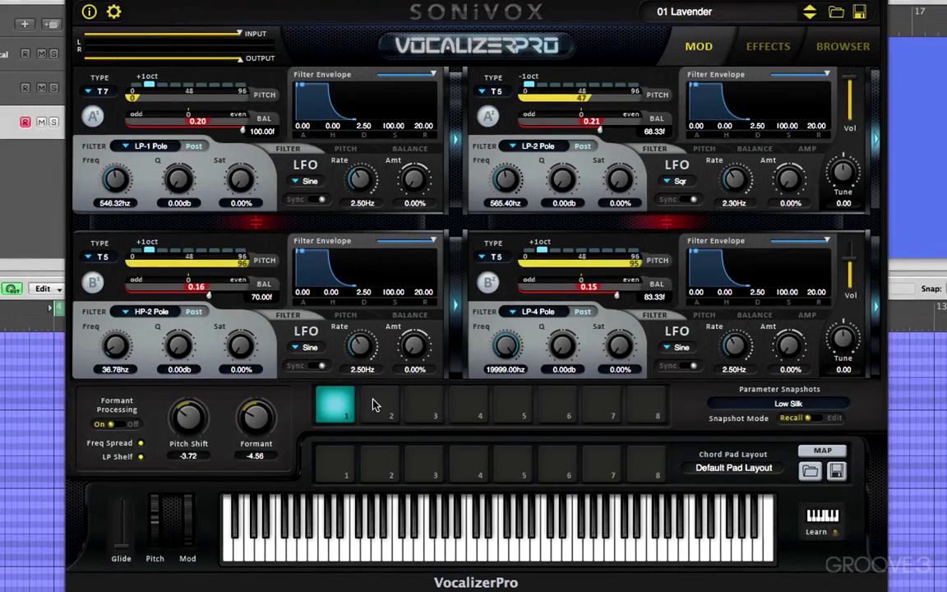
pyautogui.click(381, 411)
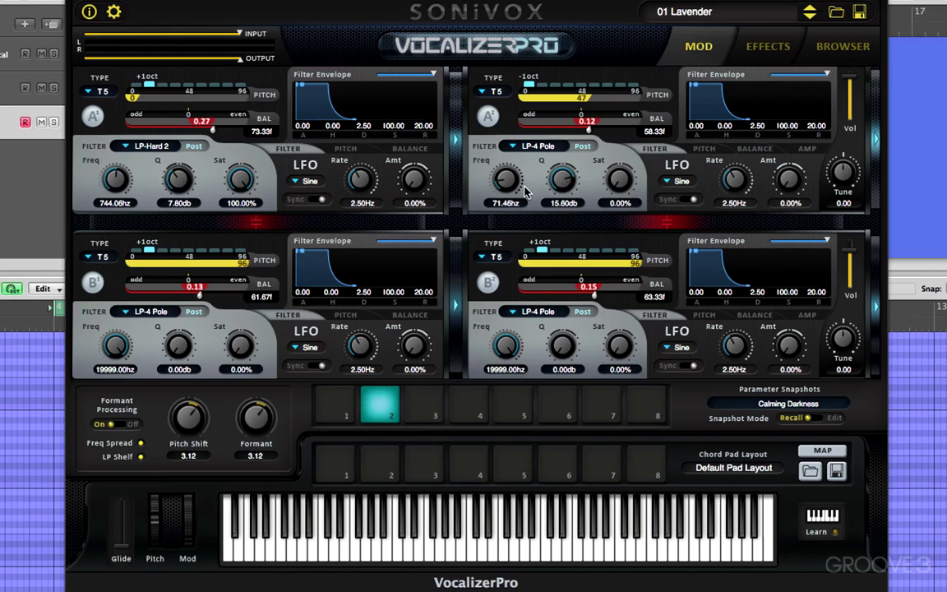
pyautogui.click(433, 406)
pyautogui.click(486, 398)
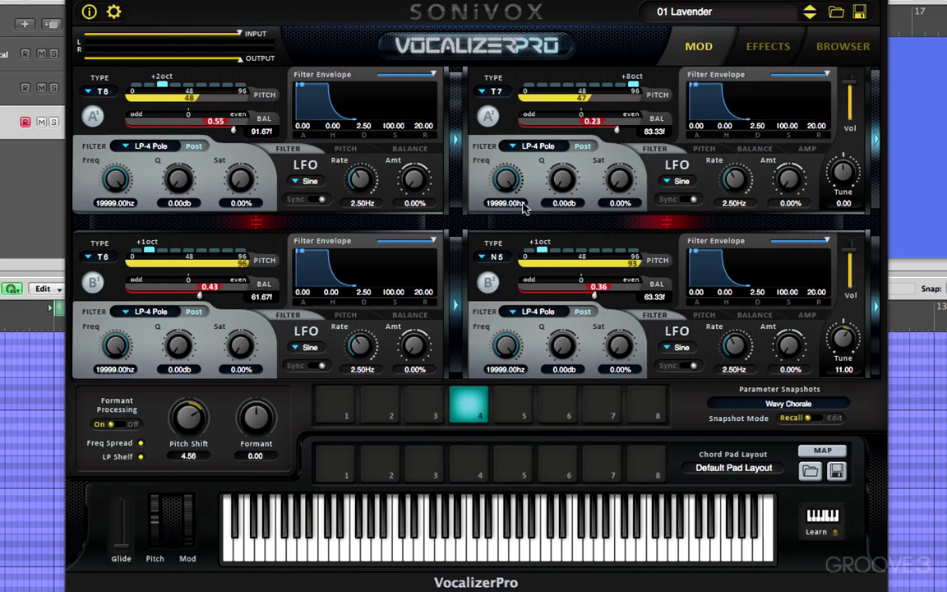
# - Check the effects settings, then audition pads 5 and 7 and settle on Seven Lives on pad 6
pyautogui.click(754, 49)
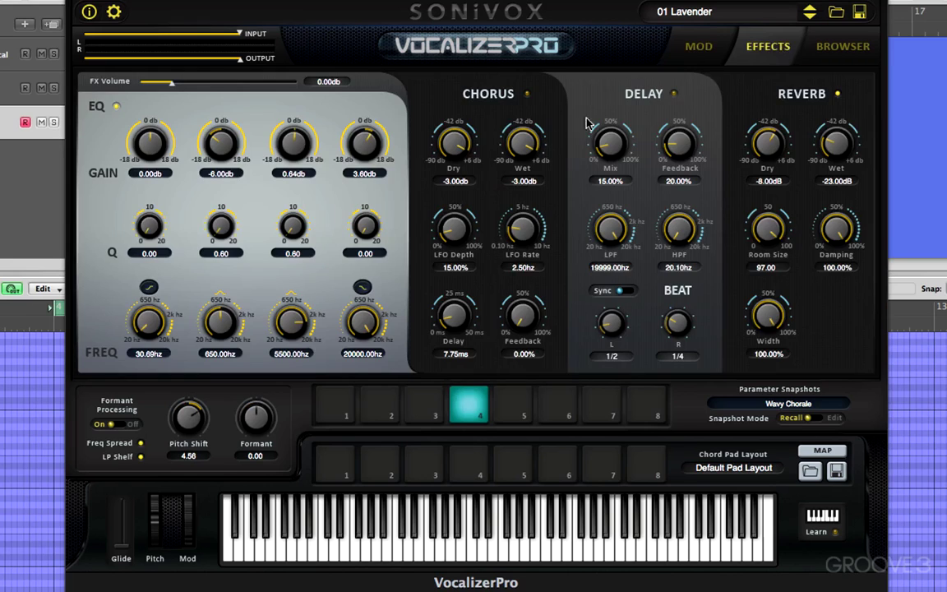
pyautogui.click(697, 47)
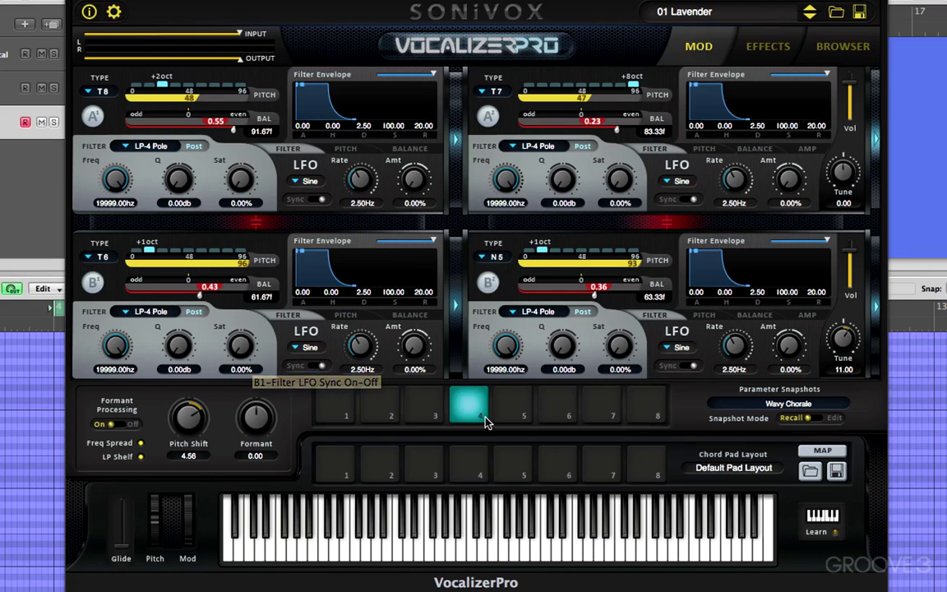
pyautogui.click(513, 409)
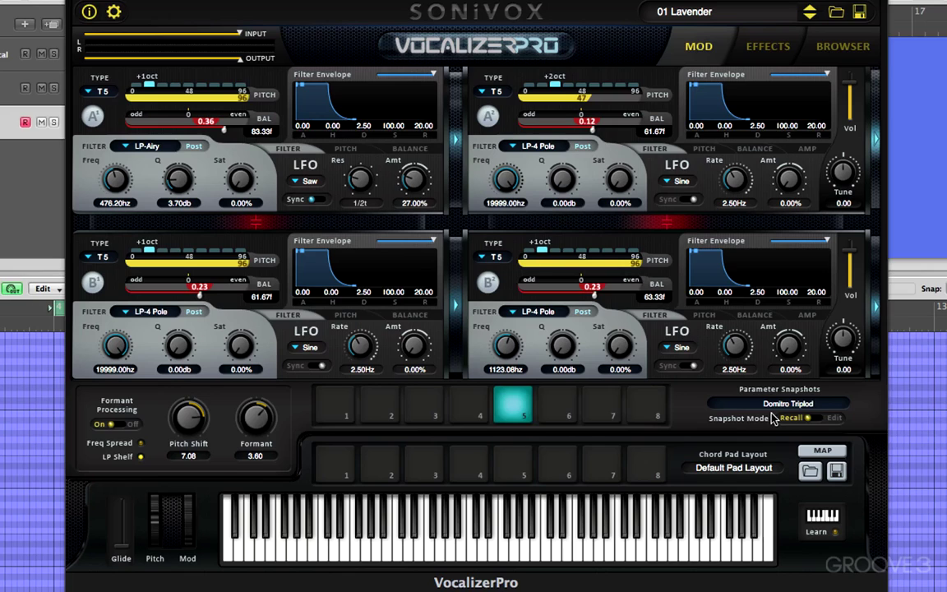
pyautogui.click(608, 407)
pyautogui.click(552, 404)
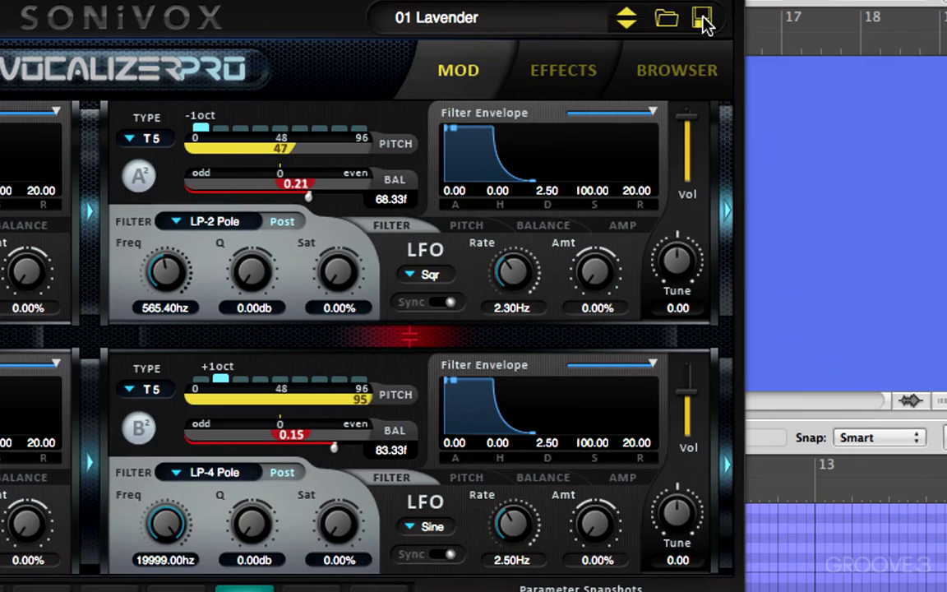
# - Dismiss the save menu unsaved and recall Low Silk on pad 1 (Pitch Shift -3.72, Formant -4.56)
pyautogui.click(859, 12)
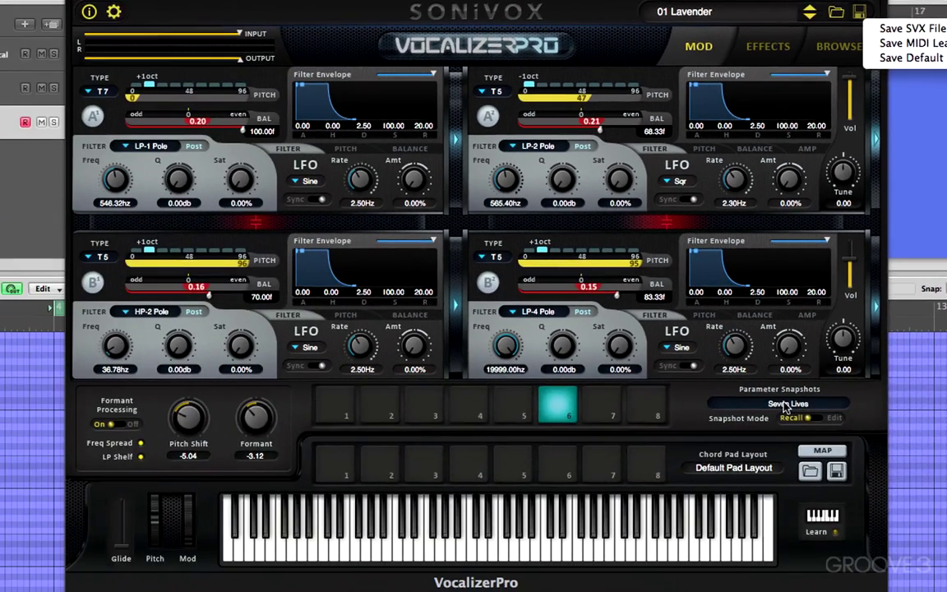
pyautogui.click(443, 591)
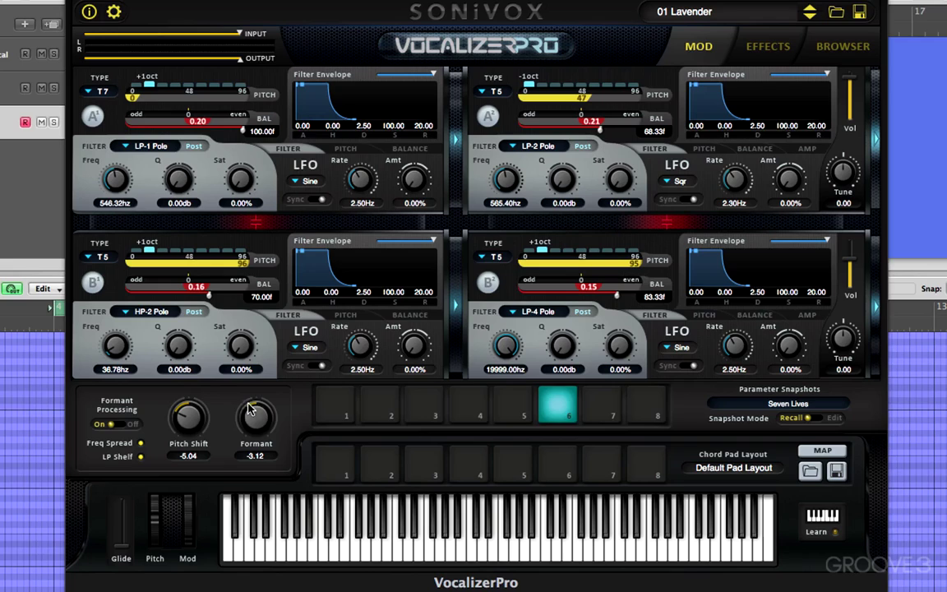
pyautogui.click(336, 407)
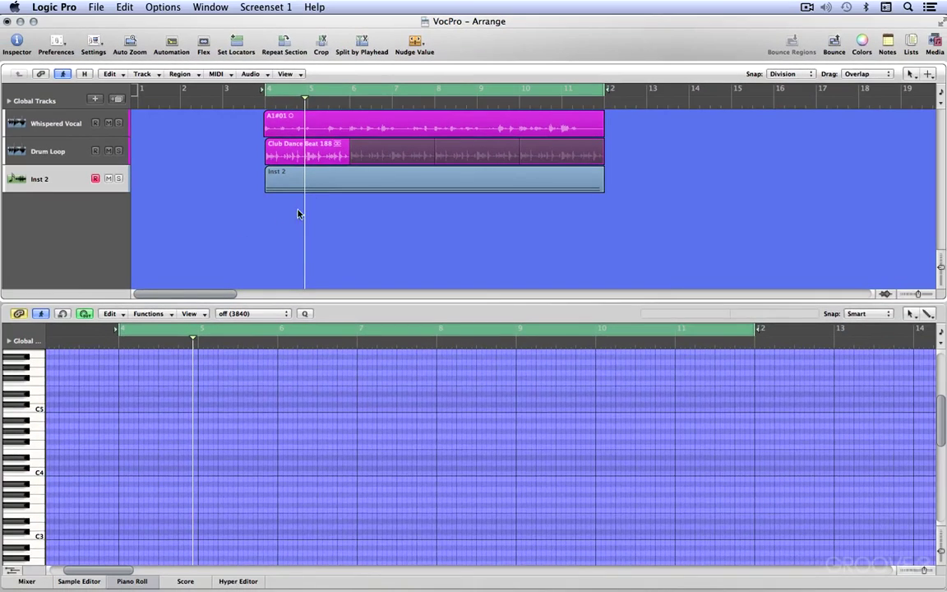
# - Show the Inst 2 region's chord notes in the Piano Roll and open the VocalizerPro window
pyautogui.scroll(-10, 320, 444)
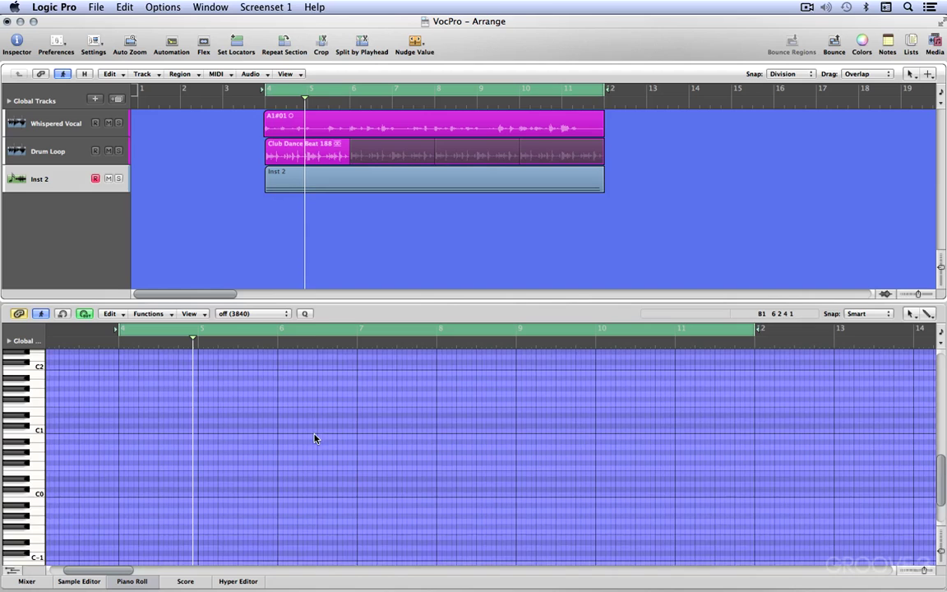
pyautogui.scroll(5, 333, 399)
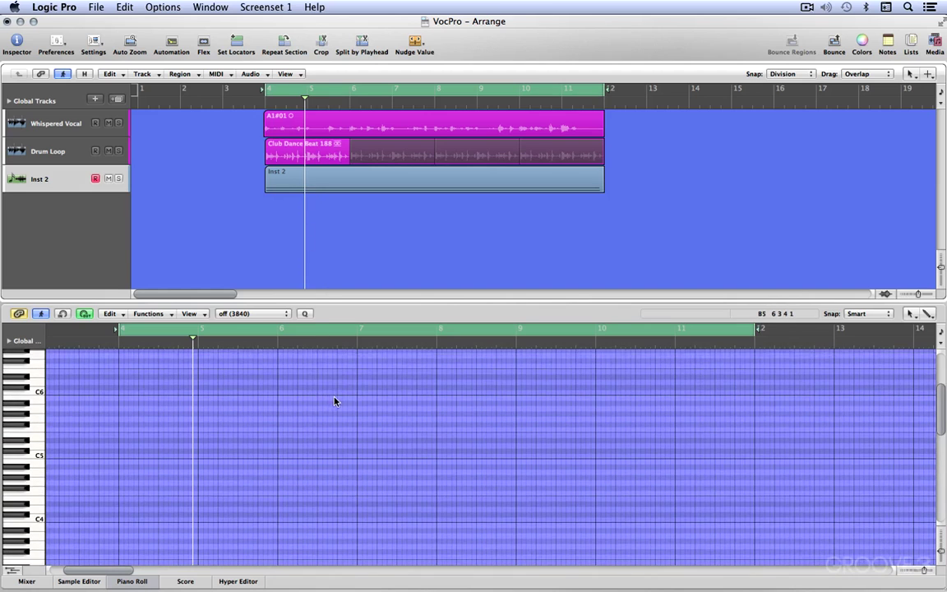
pyautogui.click(366, 190)
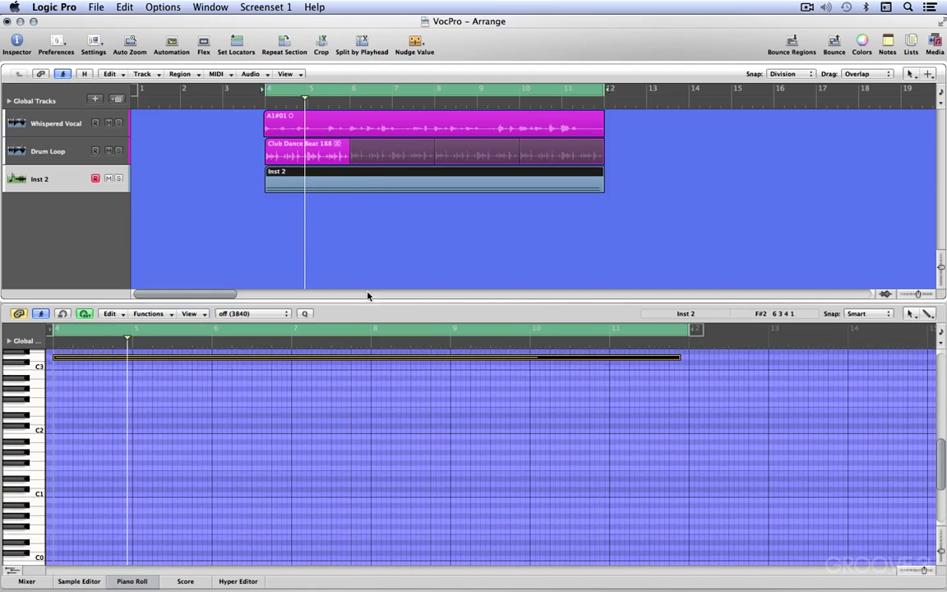
pyautogui.scroll(4, 407, 448)
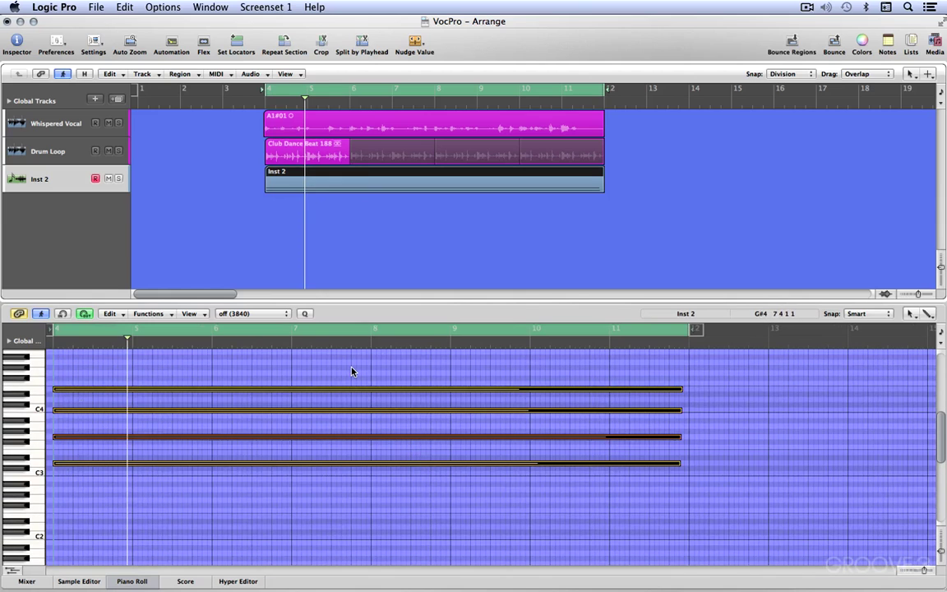
pyautogui.press('v')
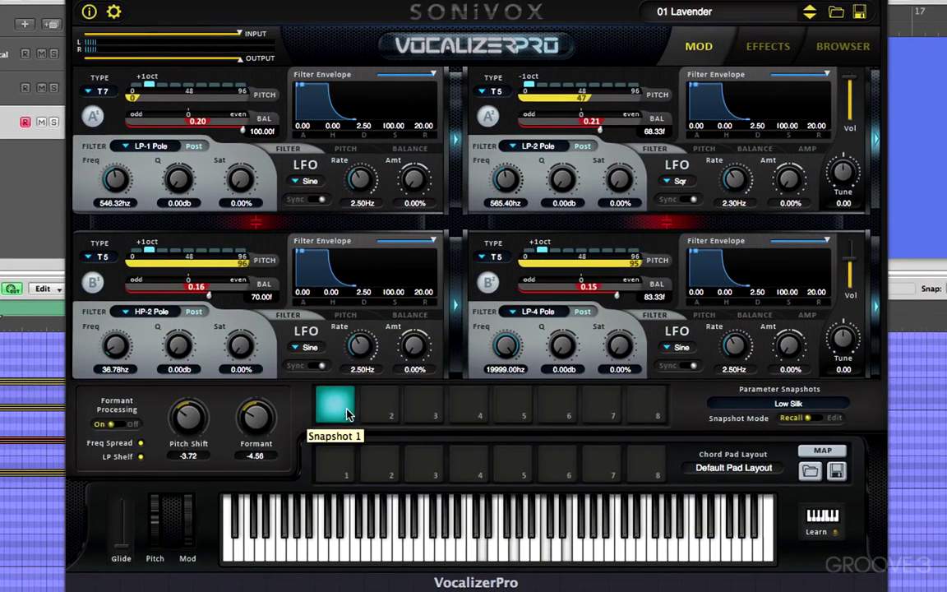
# - Audition pads 2, 3 and 4, return to Low Silk on pad 1, and switch Snapshot Mode to Edit
pyautogui.click(390, 407)
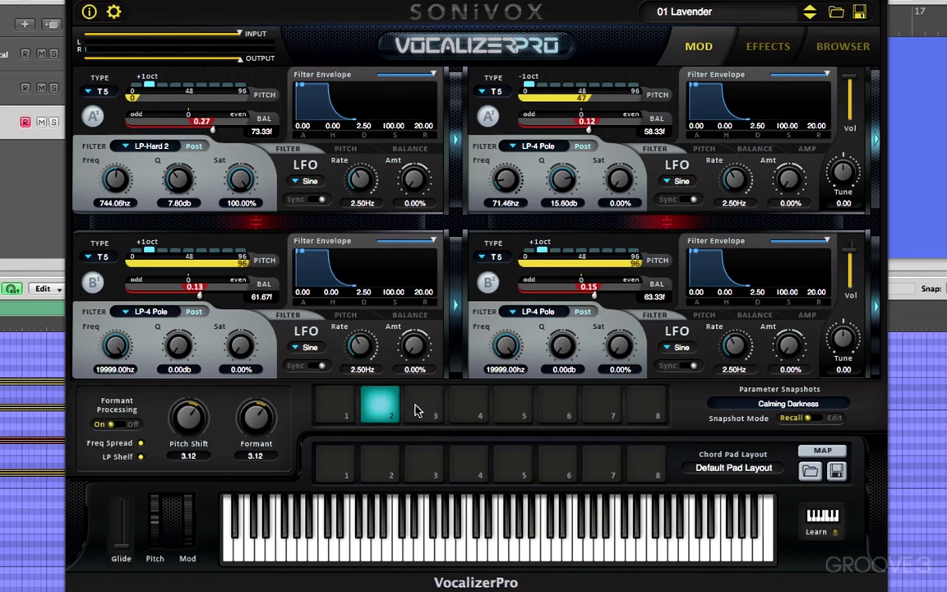
pyautogui.click(339, 420)
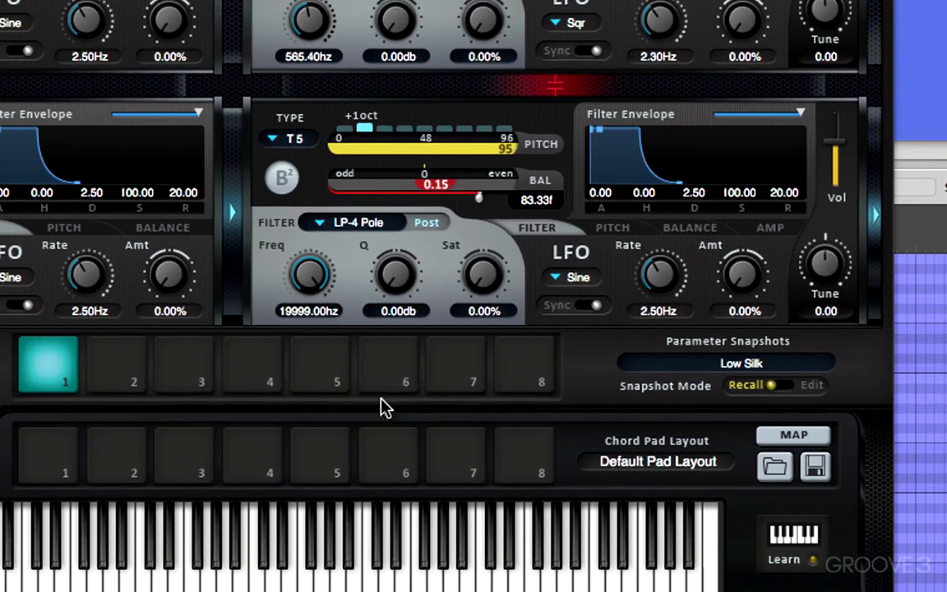
pyautogui.click(201, 365)
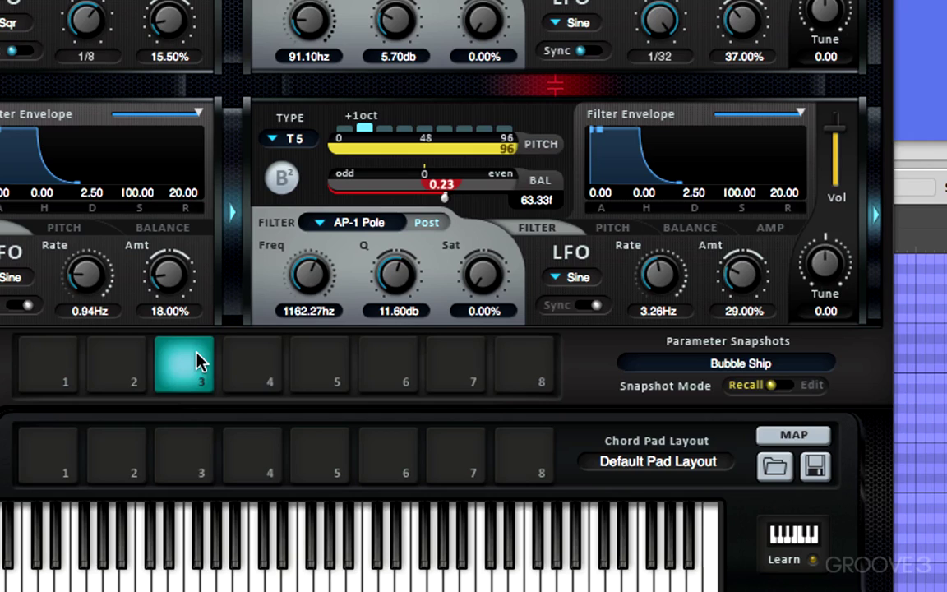
pyautogui.click(263, 361)
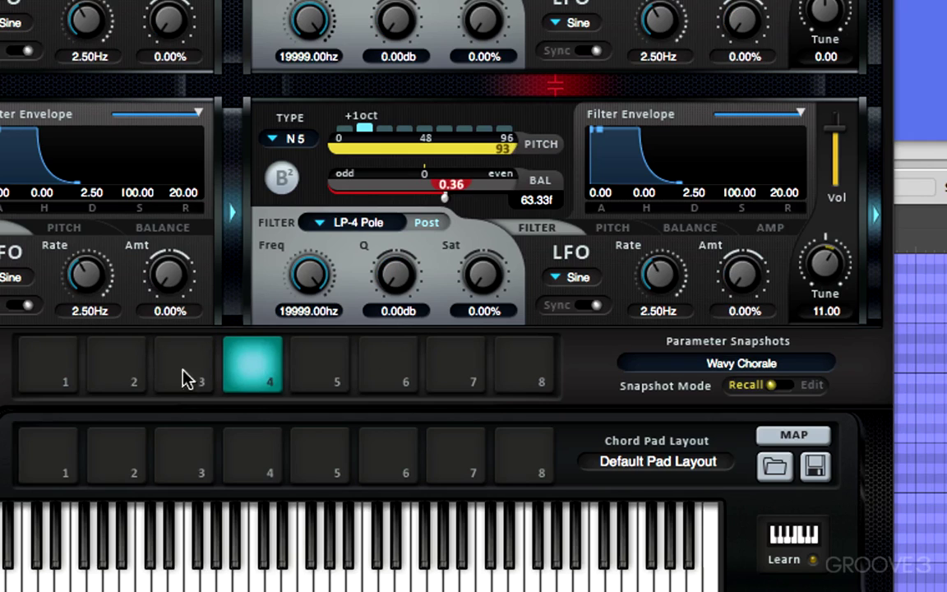
pyautogui.click(45, 372)
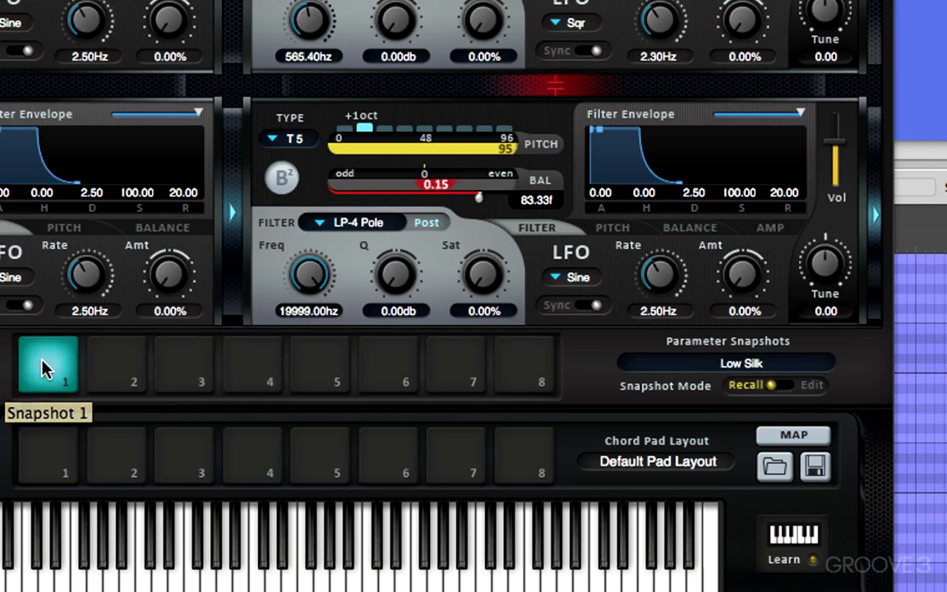
pyautogui.click(810, 386)
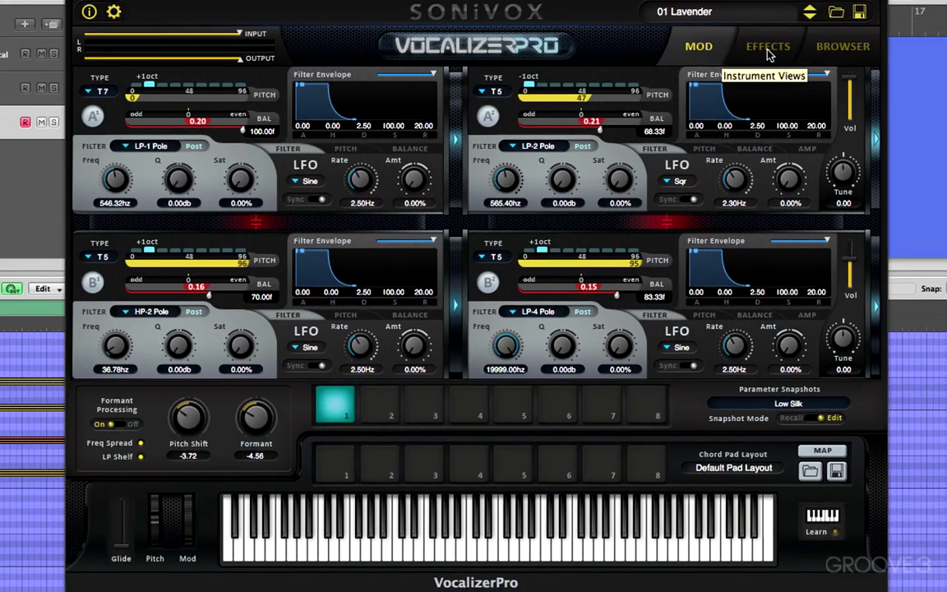
# - On the Effects page, raise the Low Silk reverb Wet to -22.80dB and confirm the snapshot name
pyautogui.click(769, 50)
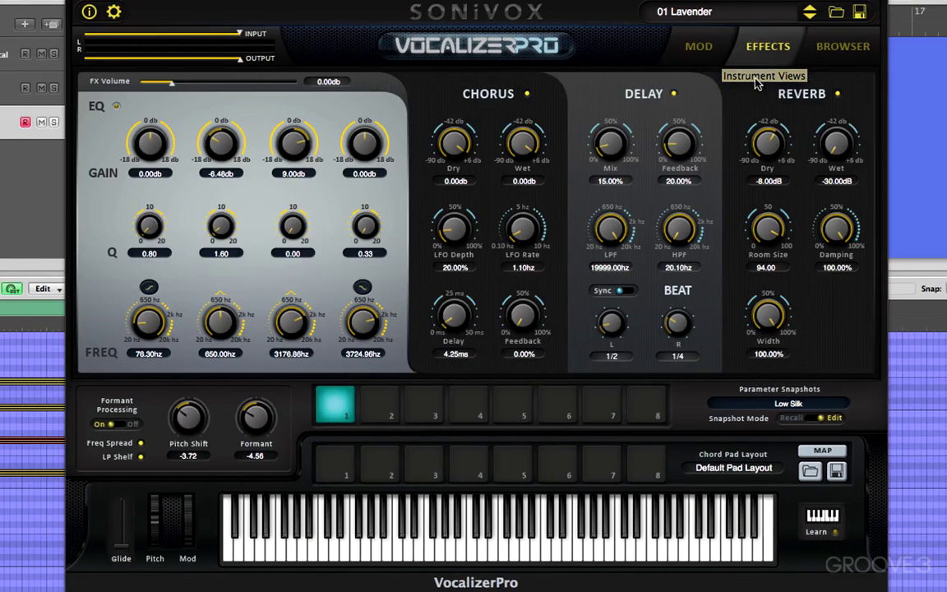
pyautogui.moveTo(833, 156); pyautogui.dragTo(814, 82)
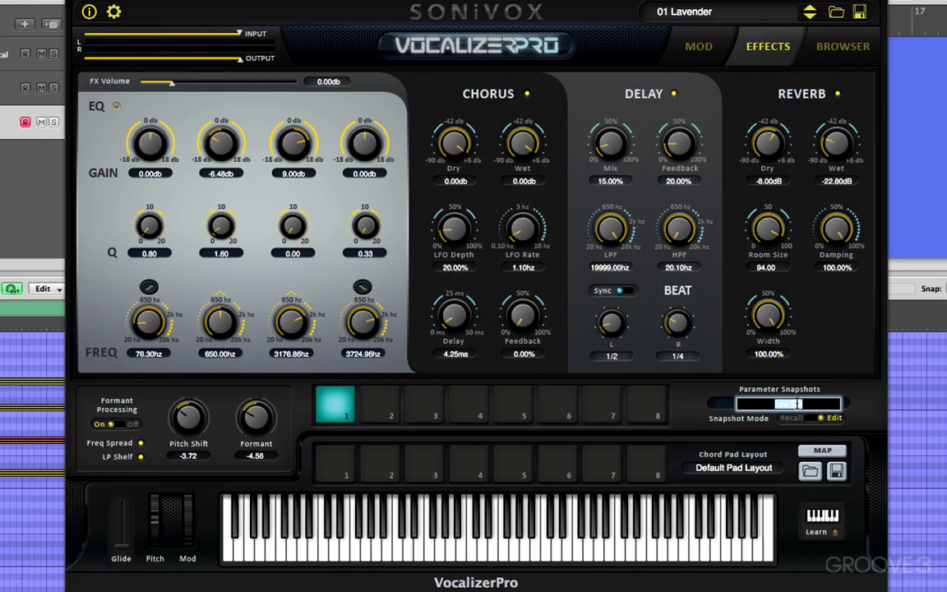
pyautogui.press('Return')
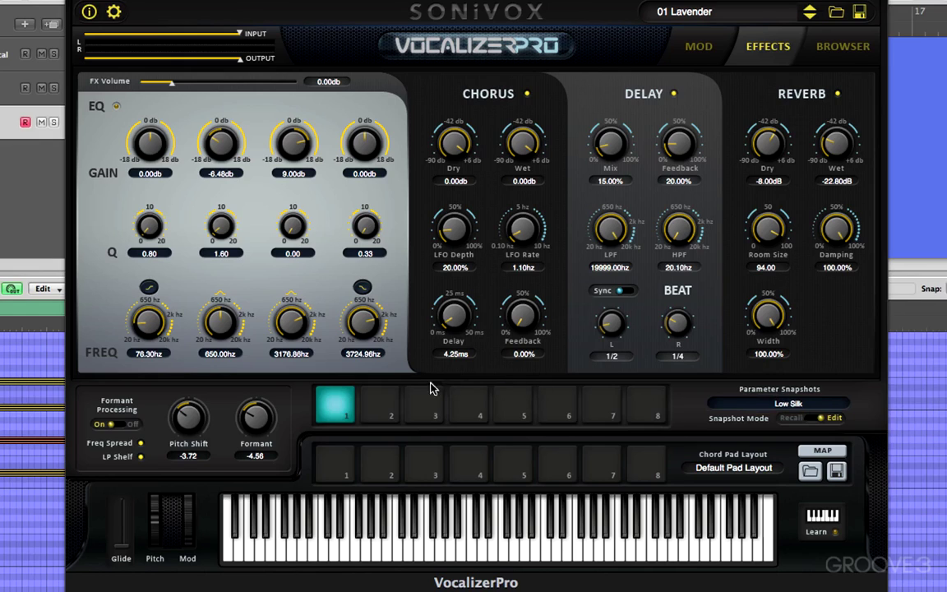
# - Start saving the Low Silk snapshot to file, browse Presets, MIDI Learns and Chord Maps, then return to Snapshots
pyautogui.rightClick(332, 403)
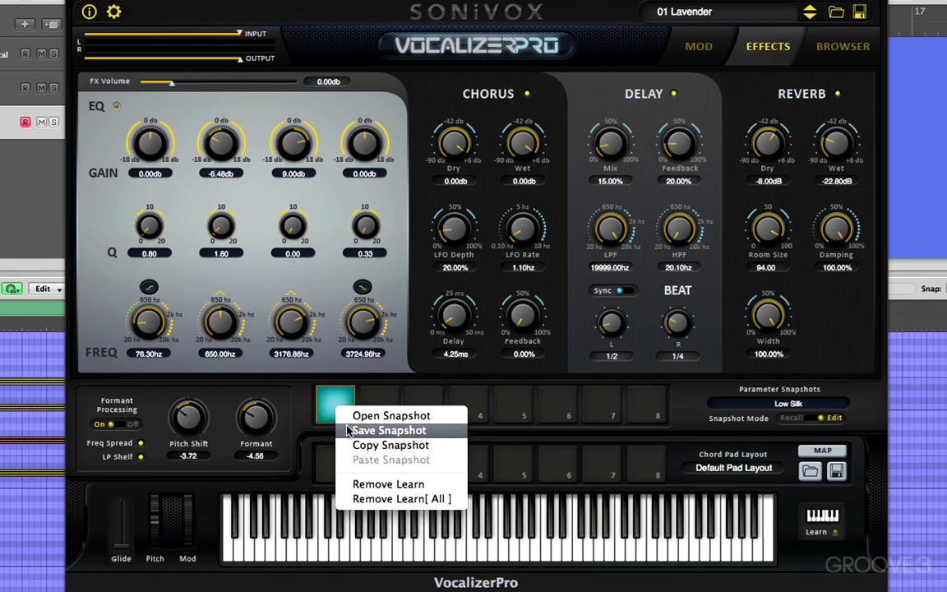
pyautogui.click(349, 430)
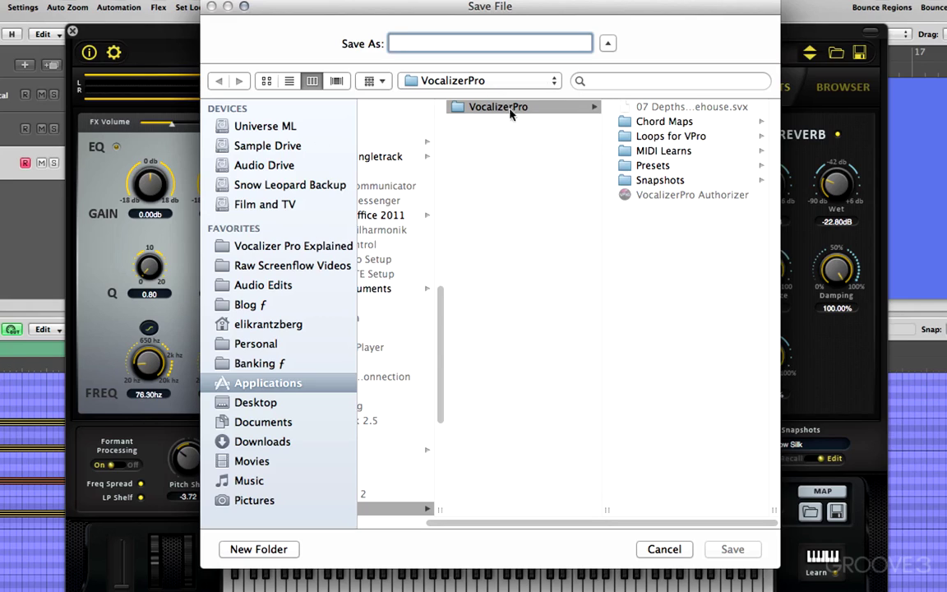
pyautogui.click(666, 180)
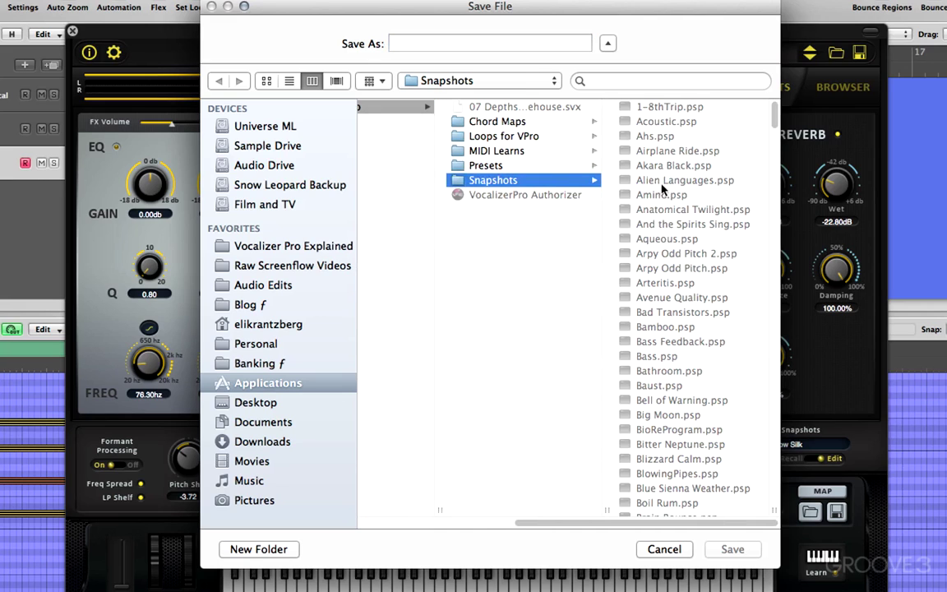
pyautogui.click(489, 167)
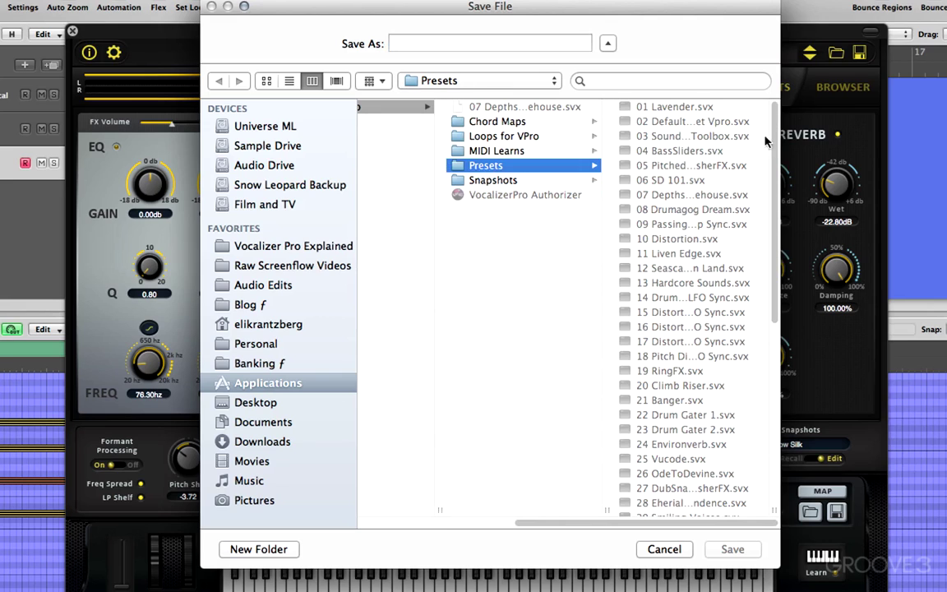
pyautogui.click(498, 152)
pyautogui.click(518, 124)
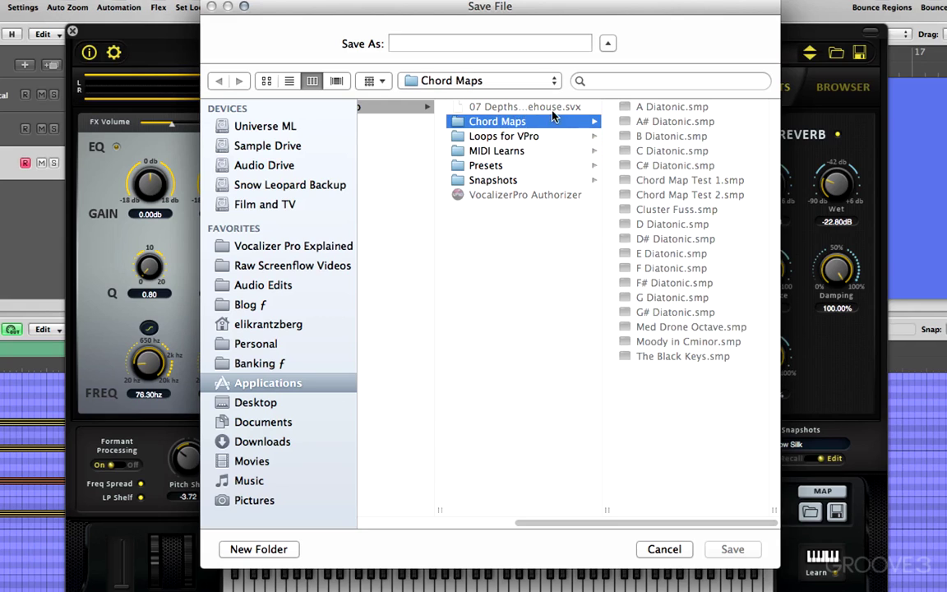
pyautogui.click(492, 181)
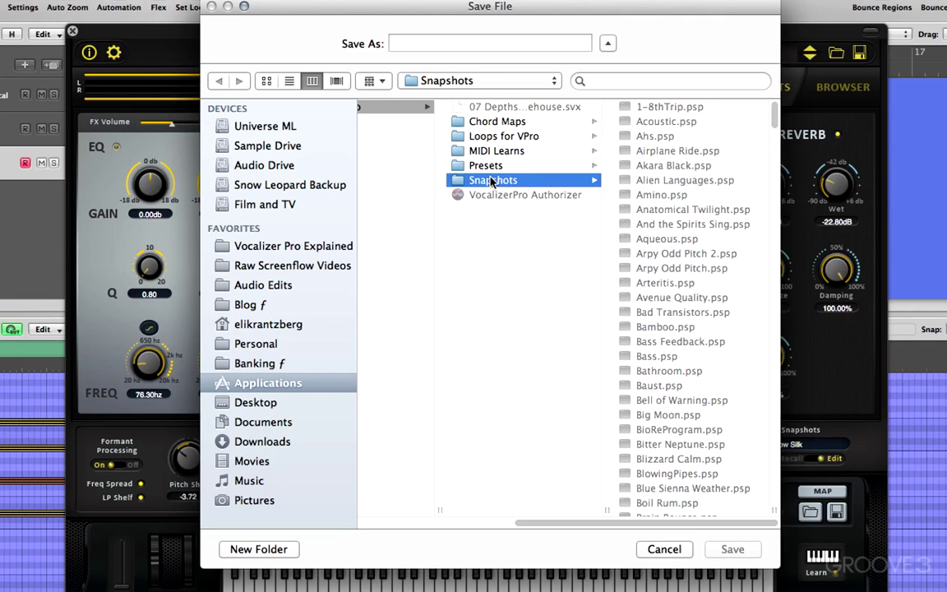
# - Create a new folder named 'EK Snapshots' inside Snapshots
pyautogui.click(259, 549)
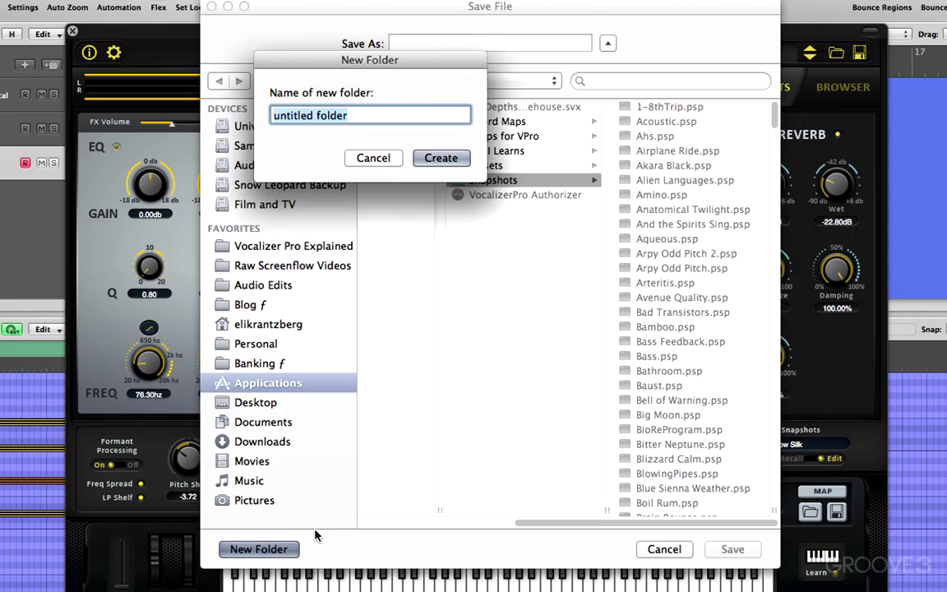
pyautogui.write('EK S')
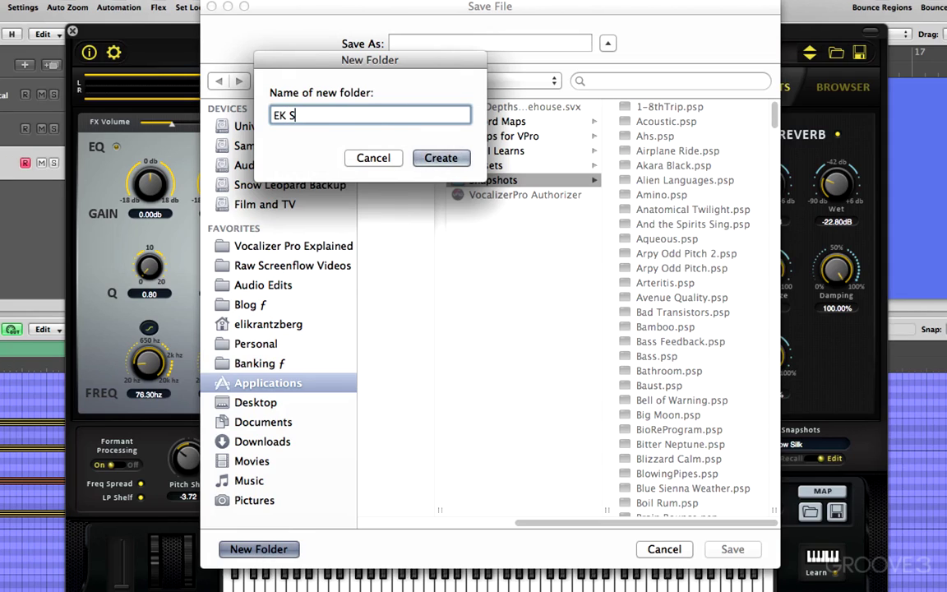
pyautogui.write('napsh')
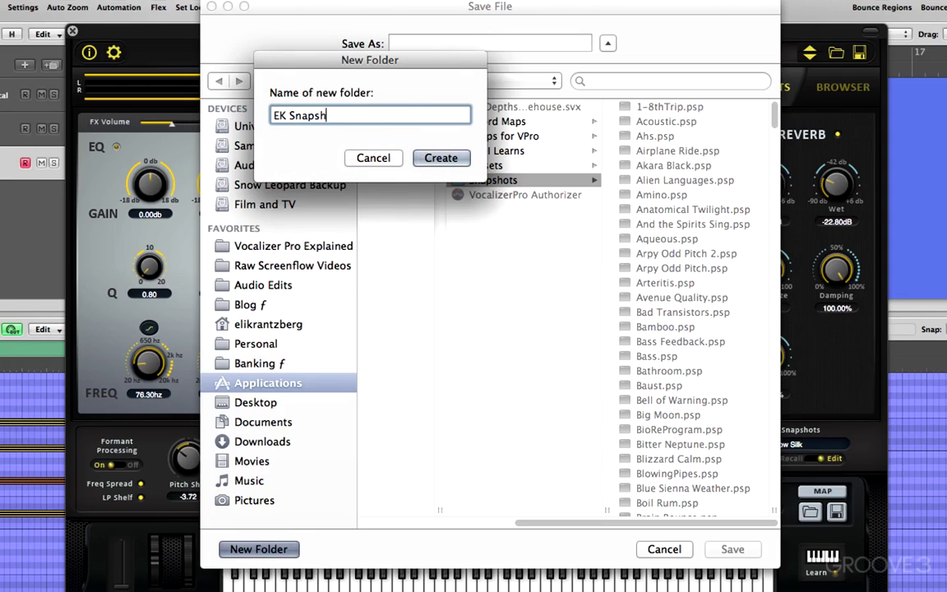
pyautogui.write('ots')
pyautogui.press('Return')
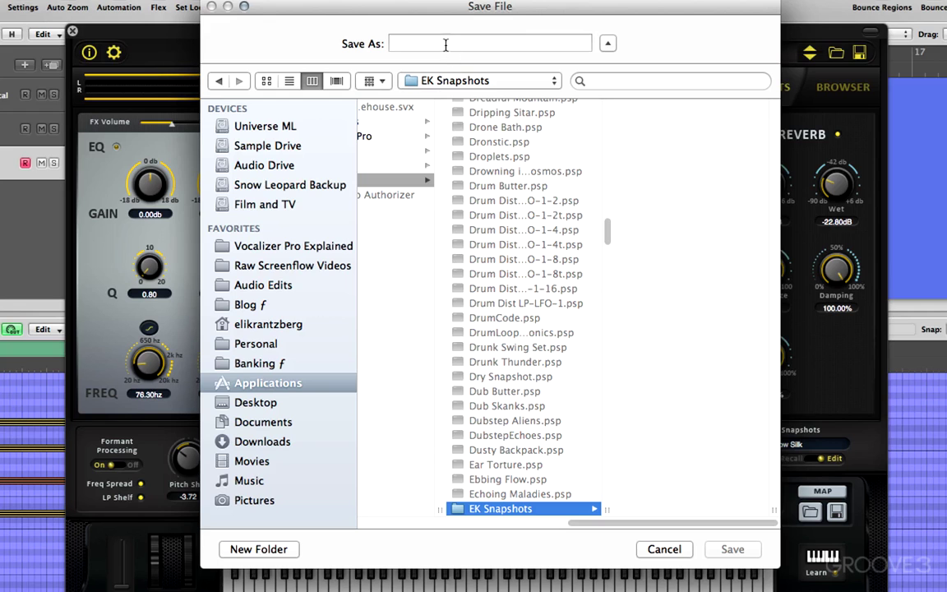
# - Save the snapshot file as 'Low Silk_EK' in the EK Snapshots folder
pyautogui.moveTo(523, 17); pyautogui.dragTo(477, 18)
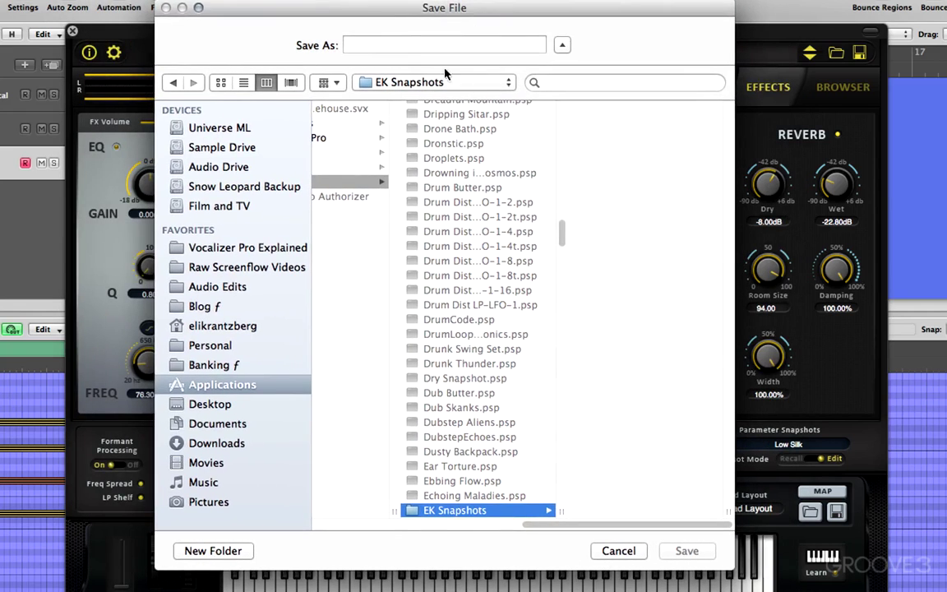
pyautogui.click(419, 47)
pyautogui.write('Low ')
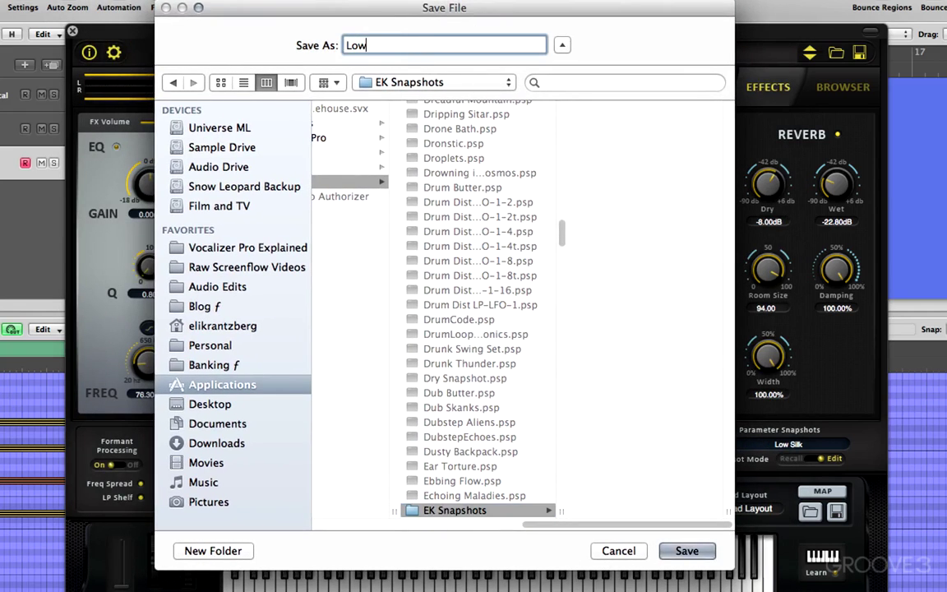
pyautogui.write('Silk_EK')
pyautogui.click(684, 551)
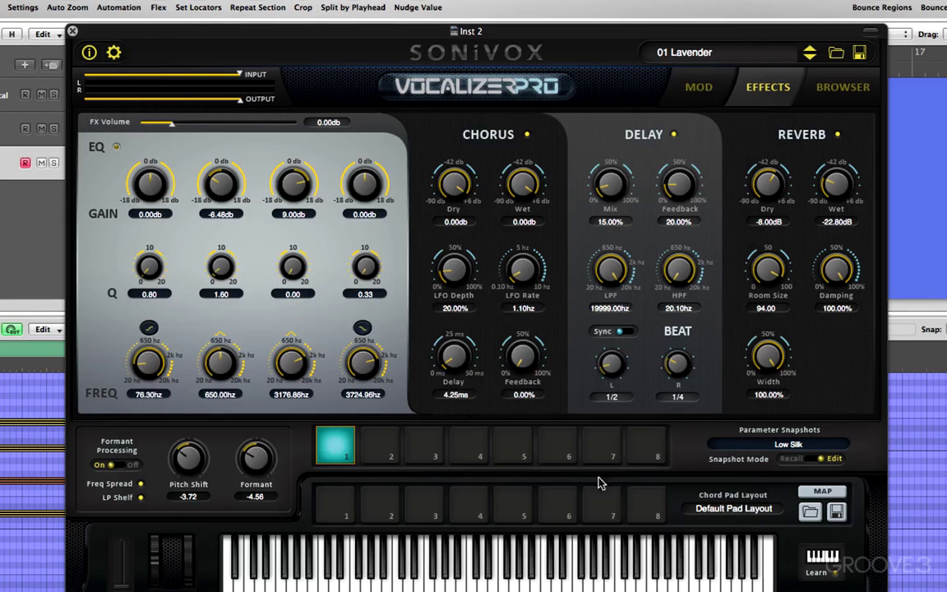
# - Switch to pad 2 and back to pad 1, then choose Open Snapshot for pad 1
pyautogui.click(383, 451)
pyautogui.click(344, 447)
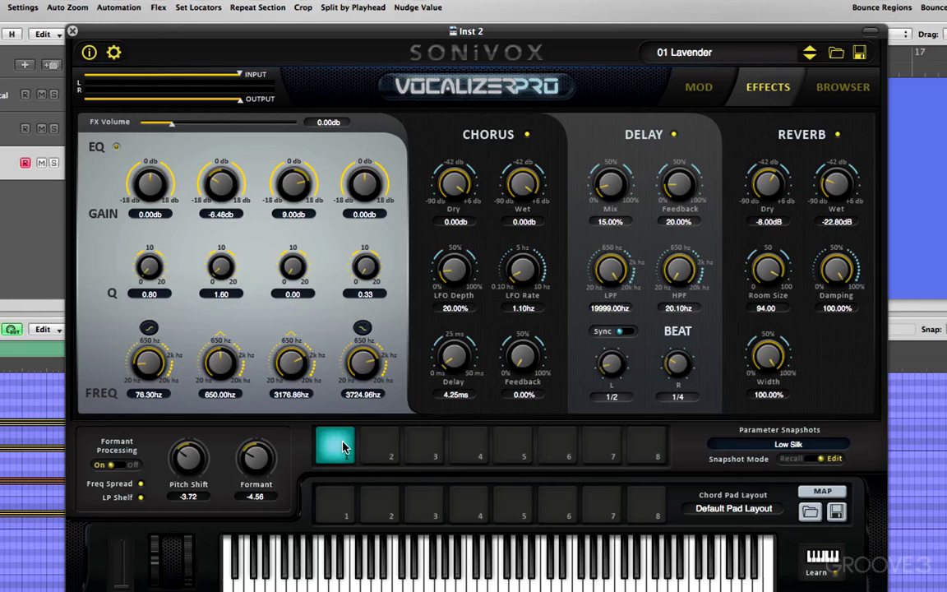
pyautogui.rightClick(338, 449)
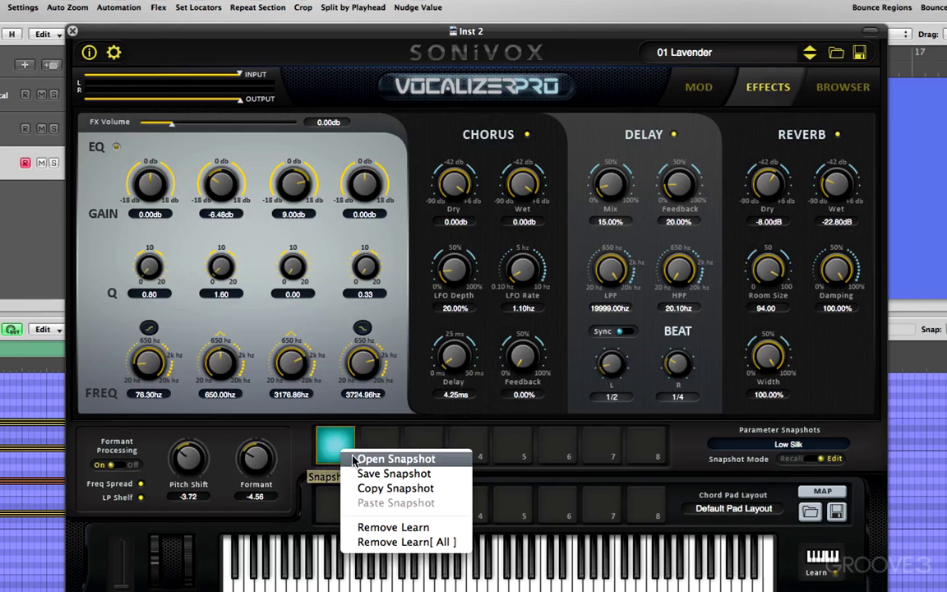
pyautogui.click(360, 459)
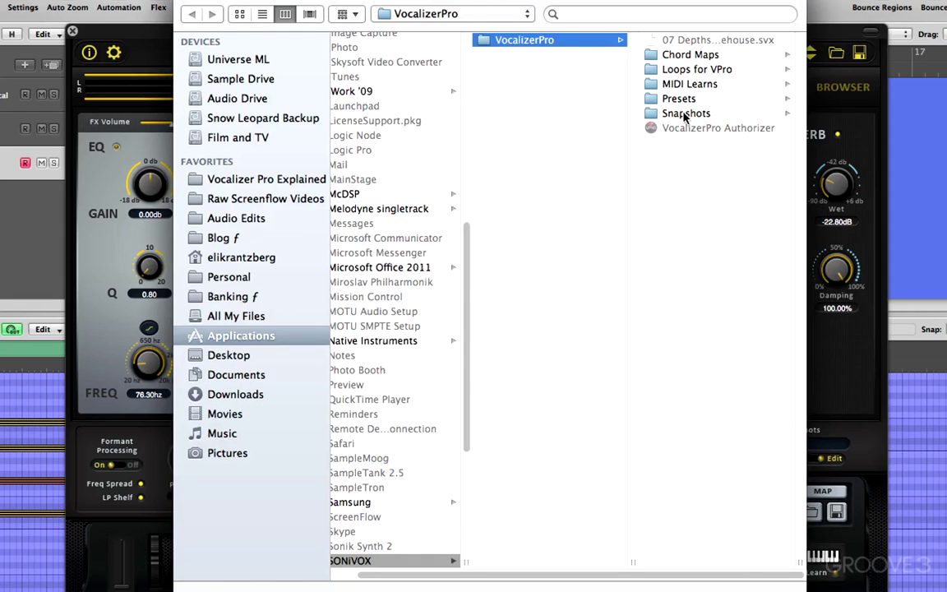
# - Navigate to Snapshots > EK Snapshots and select the Low Silk_EK.psp file
pyautogui.click(664, 114)
pyautogui.scroll(-2, 698, 350)
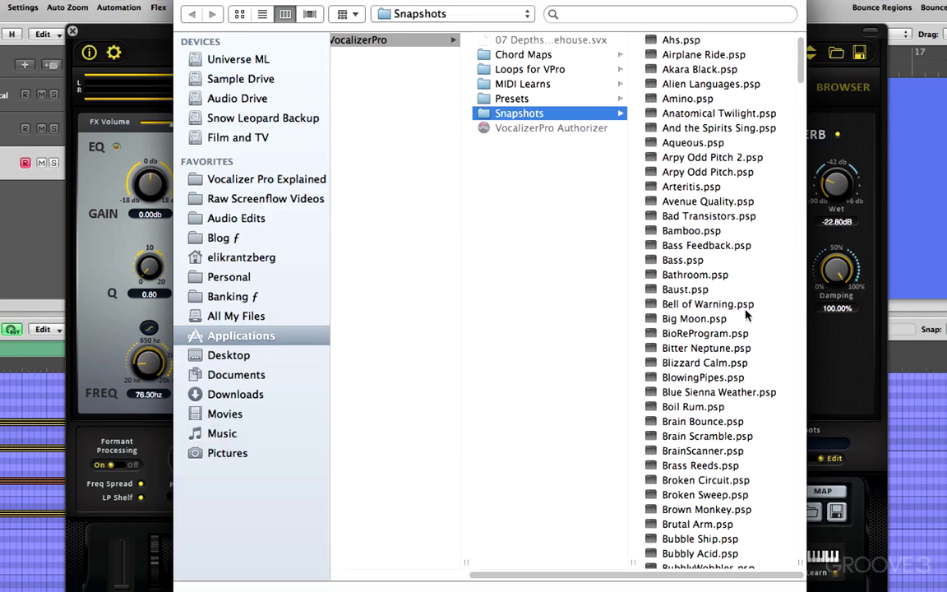
pyautogui.scroll(-5, 715, 394)
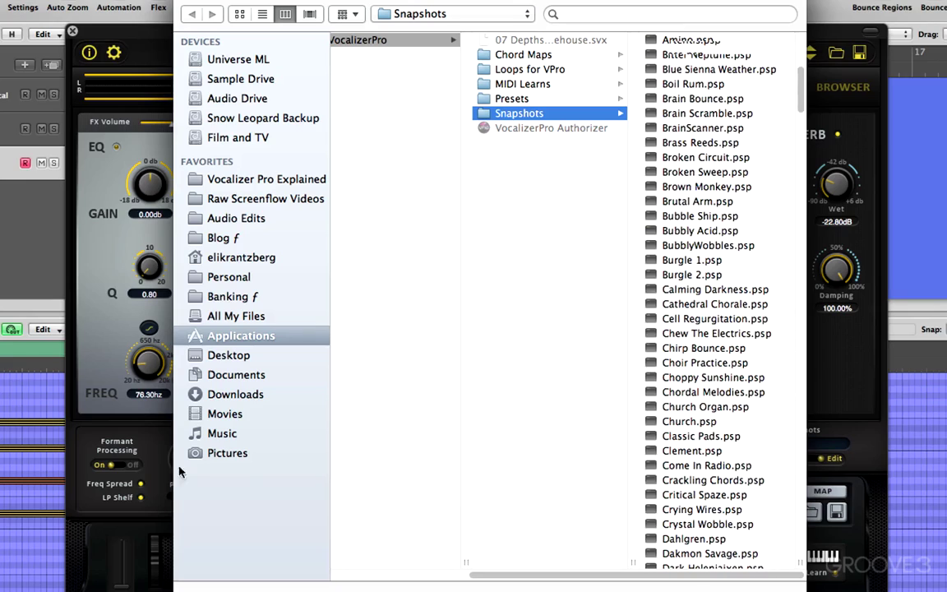
pyautogui.scroll(-10, 707, 461)
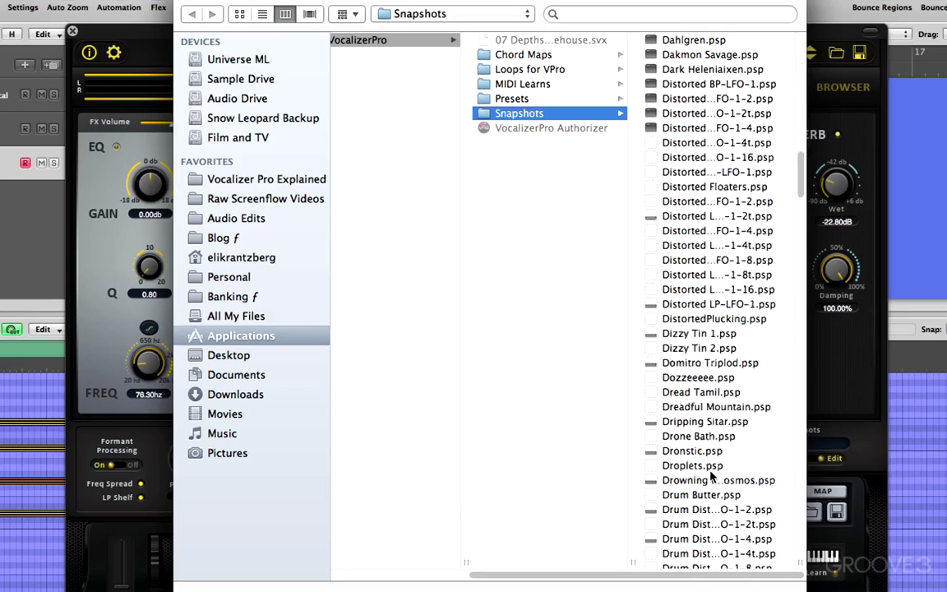
pyautogui.scroll(-15, 712, 475)
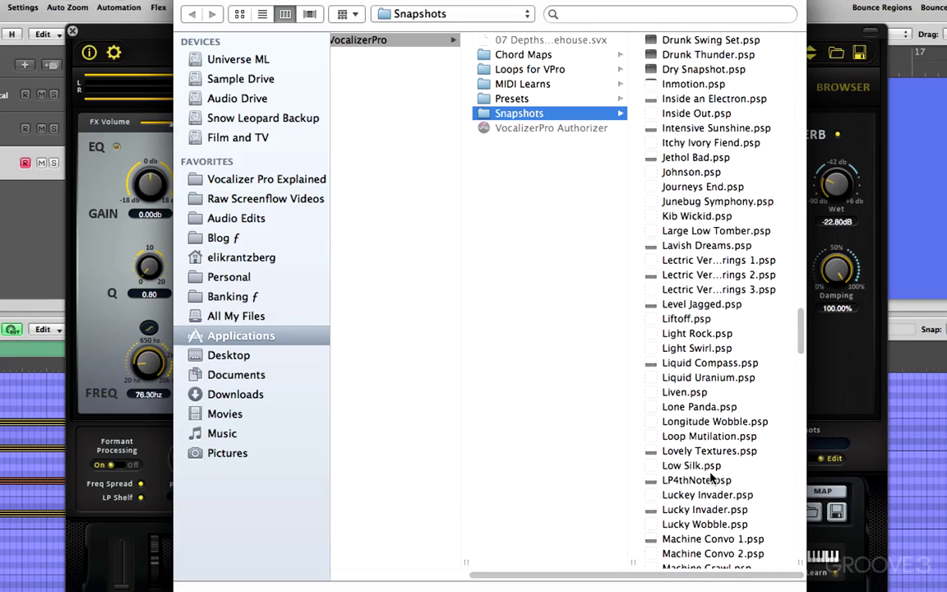
pyautogui.scroll(-15, 714, 395)
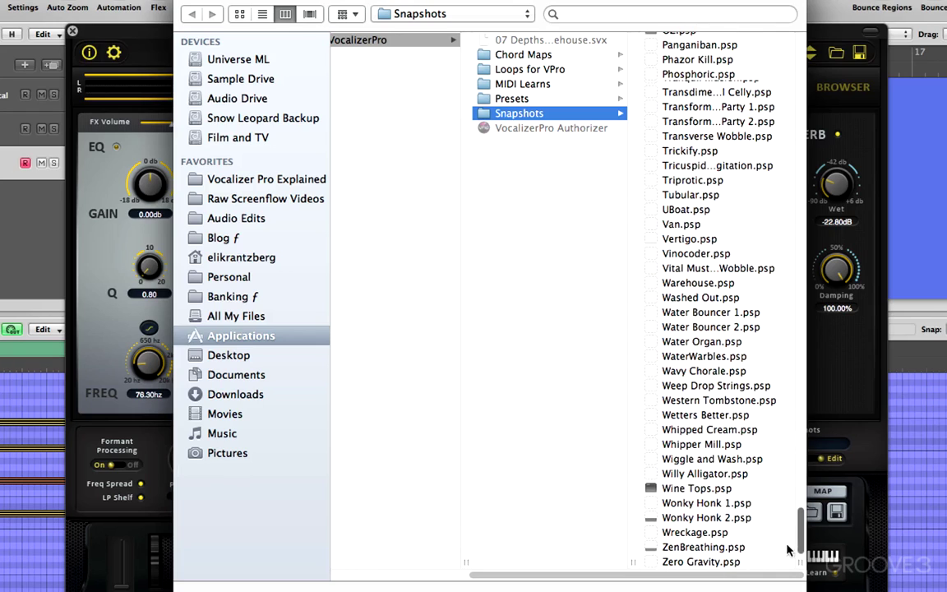
pyautogui.scroll(10, 718, 374)
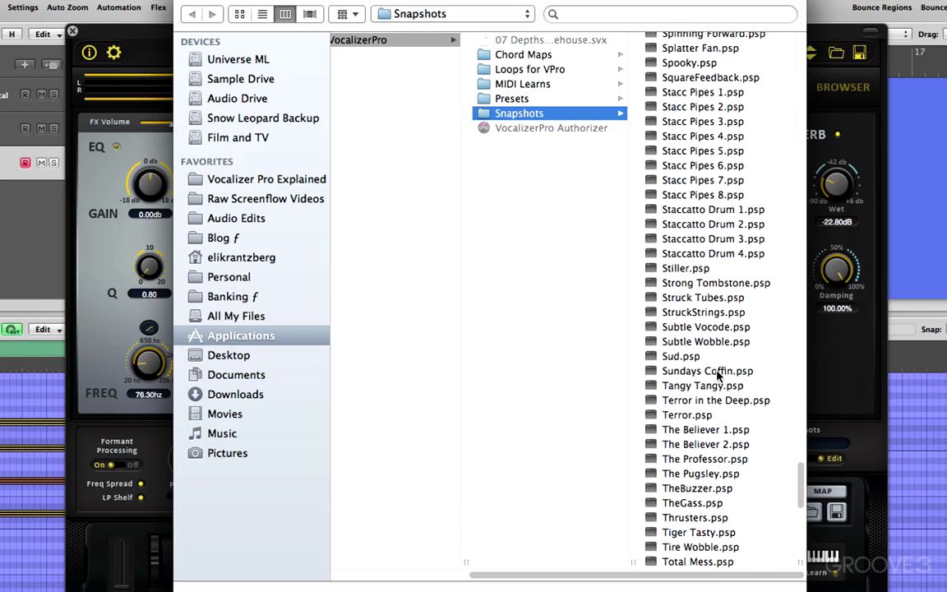
pyautogui.scroll(15, 718, 348)
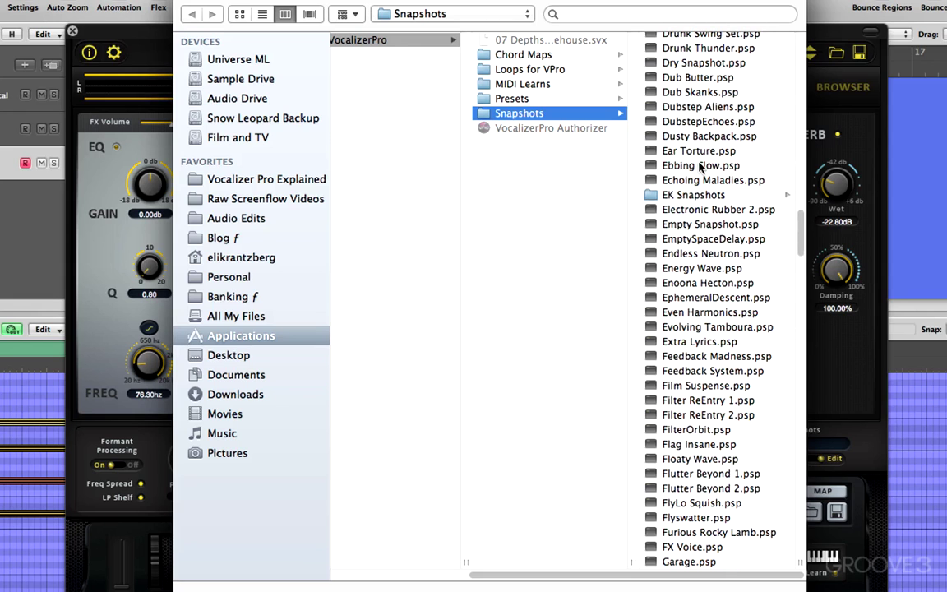
pyautogui.scroll(-1, 699, 168)
pyautogui.click(698, 168)
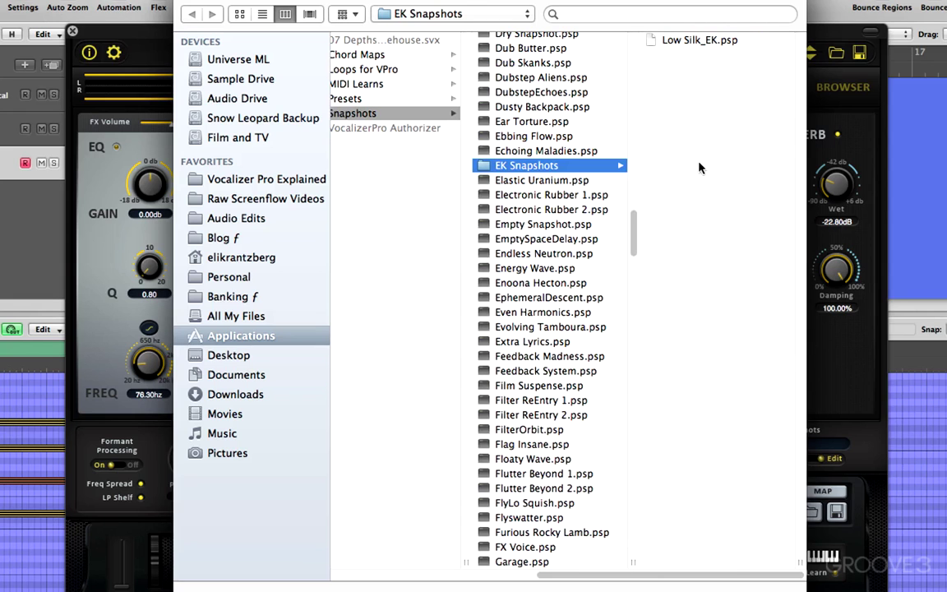
pyautogui.click(673, 41)
# - Load Low Silk_EK.psp onto pad 1, compare pads 2, 3 and 4, then return to pad 1
pyautogui.doubleClick(604, 35)
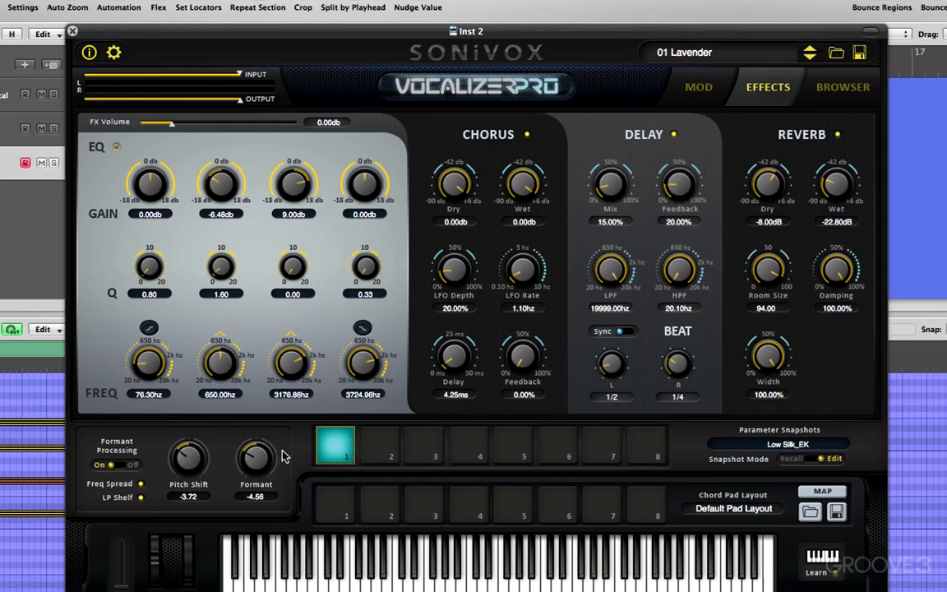
pyautogui.click(380, 447)
pyautogui.click(421, 446)
pyautogui.click(463, 446)
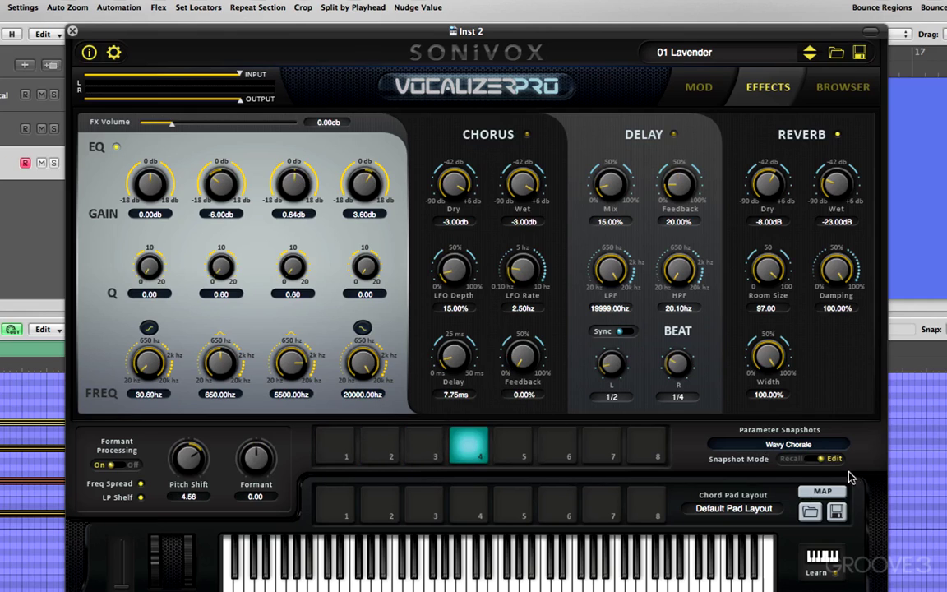
pyautogui.click(337, 446)
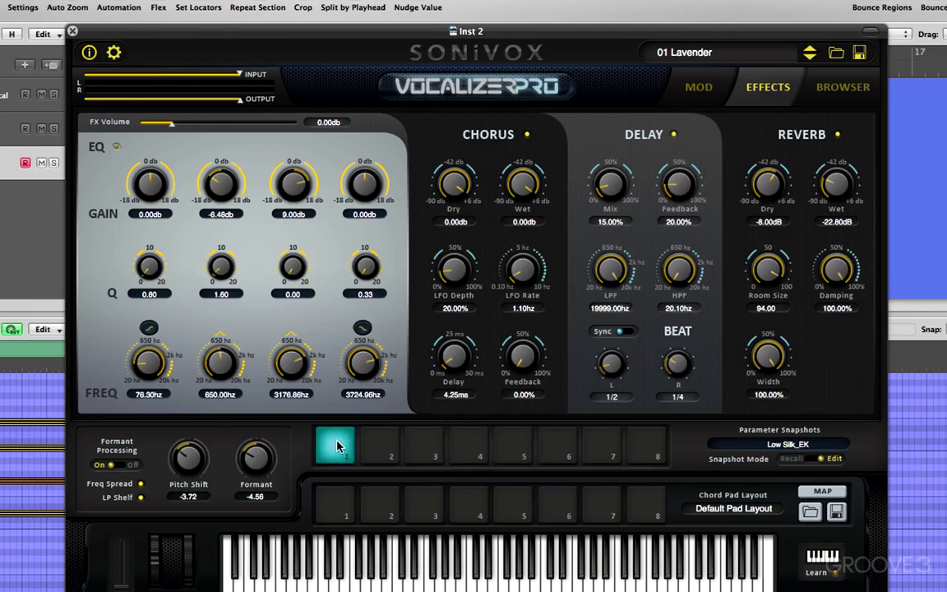
# - Copy pad 1's Low Silk_EK snapshot, recall Calming Darkness on pad 2, and set Snapshot Mode to Recall
pyautogui.rightClick(338, 446)
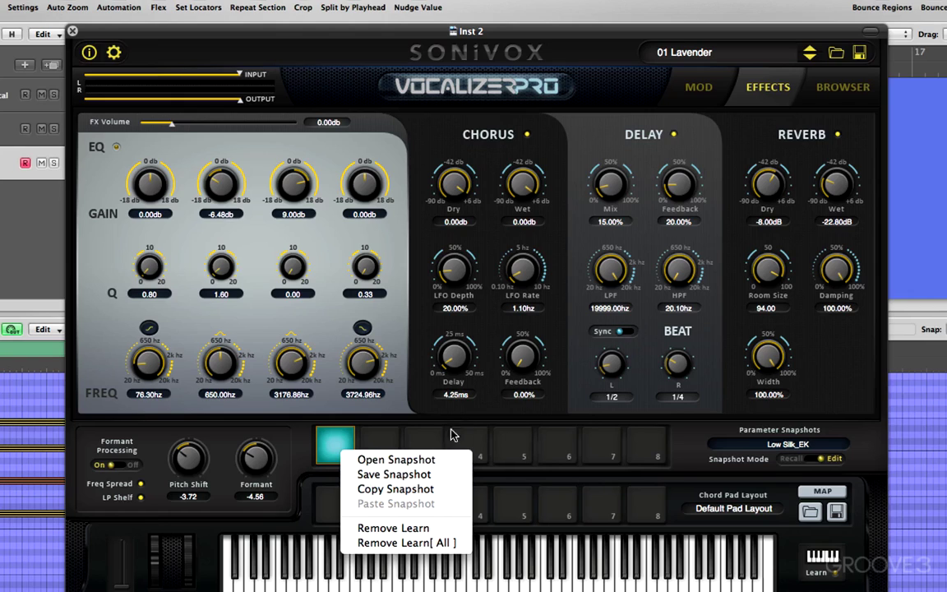
pyautogui.click(395, 488)
pyautogui.click(378, 448)
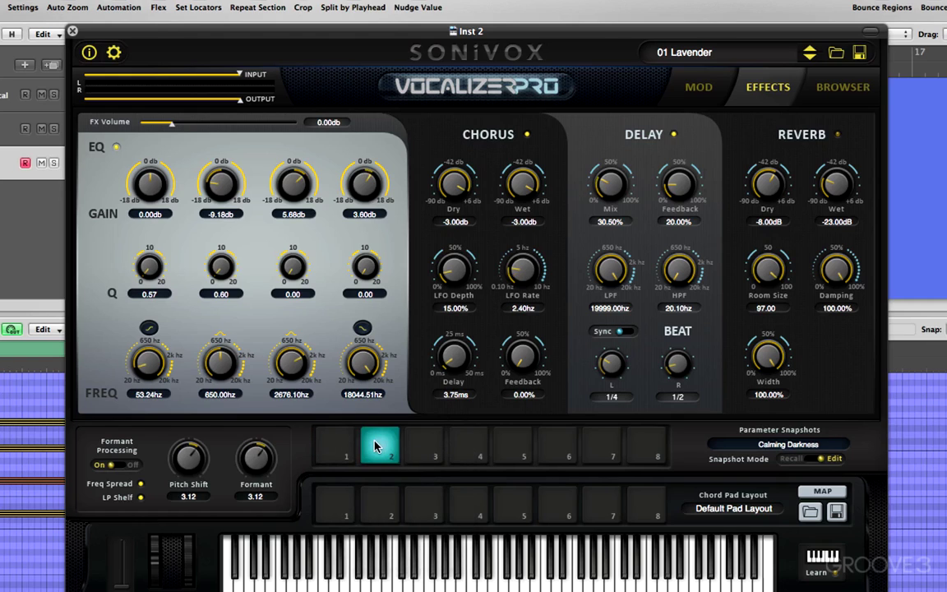
pyautogui.rightClick(380, 445)
pyautogui.click(317, 391)
pyautogui.click(785, 466)
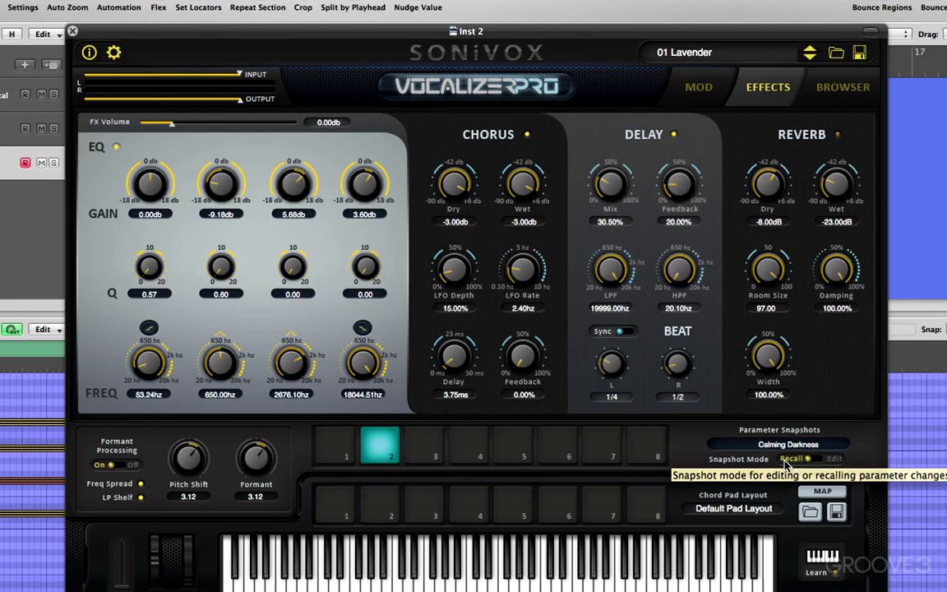